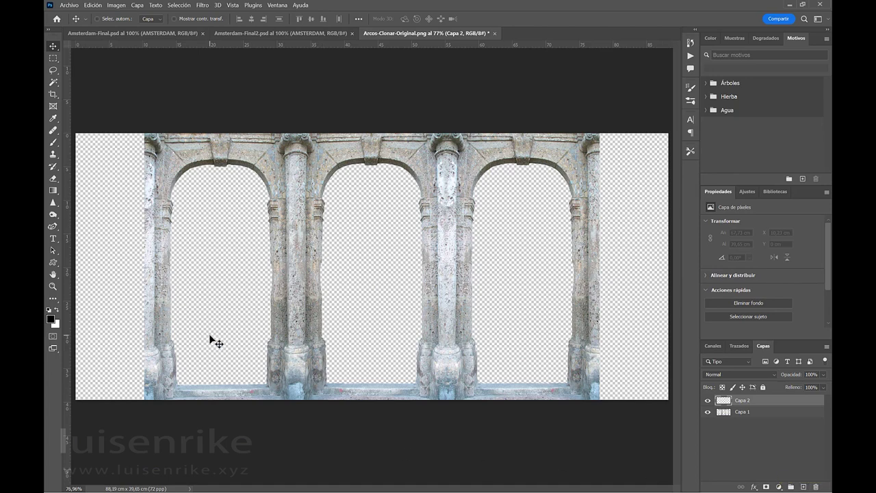
- Make the Clone Stamp the active tool after looking through the healing brush tools
click(56, 156)
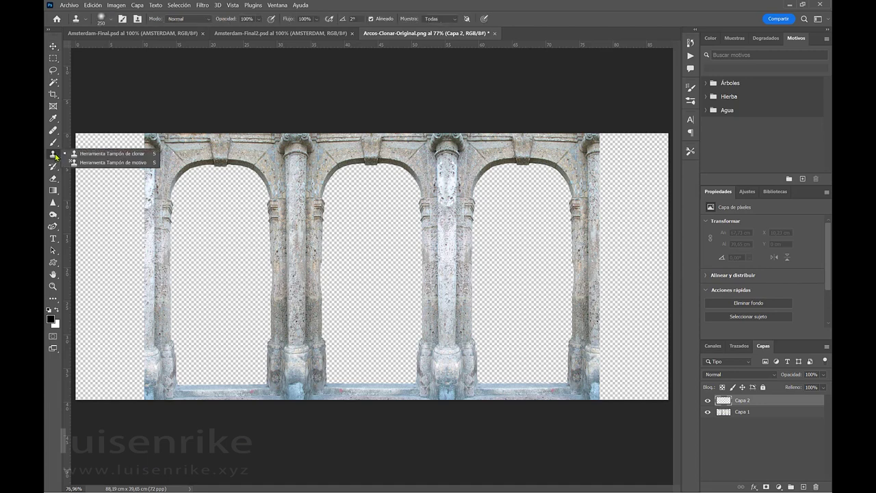
click(96, 155)
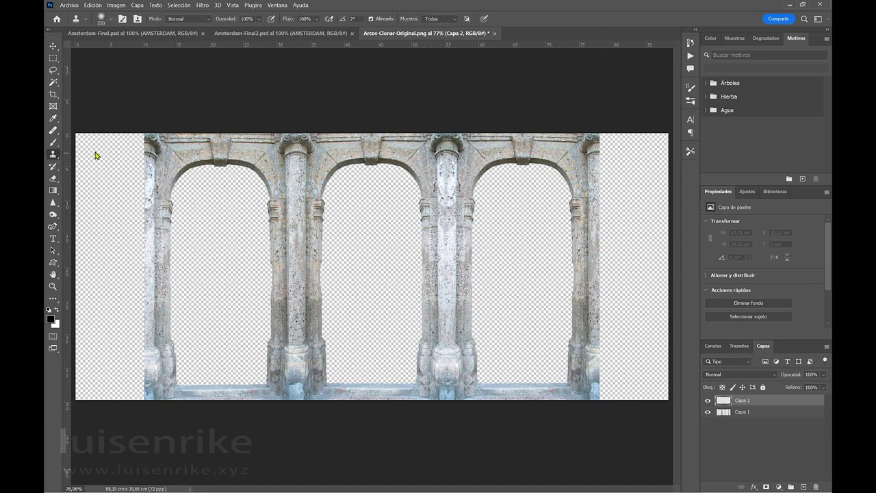
click(53, 131)
right_click(53, 134)
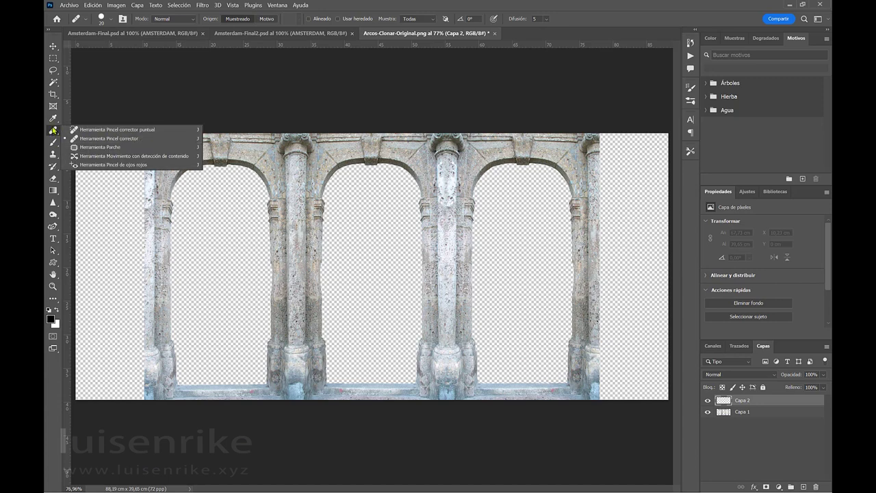
click(53, 131)
click(53, 154)
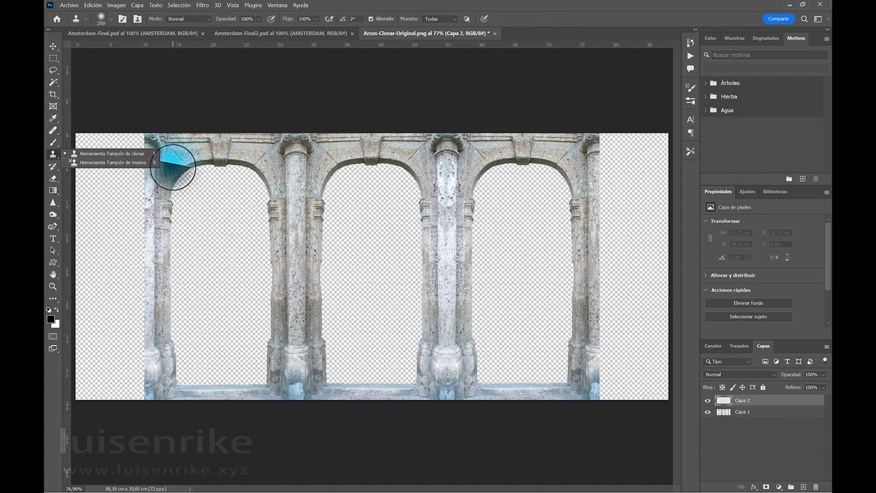
- Try cloning the first arch onto the transparent area at the image's left side, sampling from the arch's upper curve, and undo it
alt+click(204, 174)
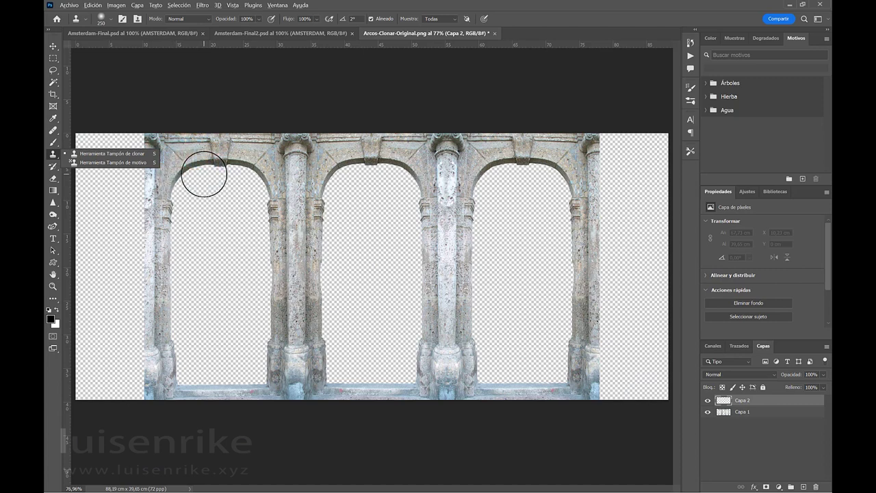
alt+click(196, 160)
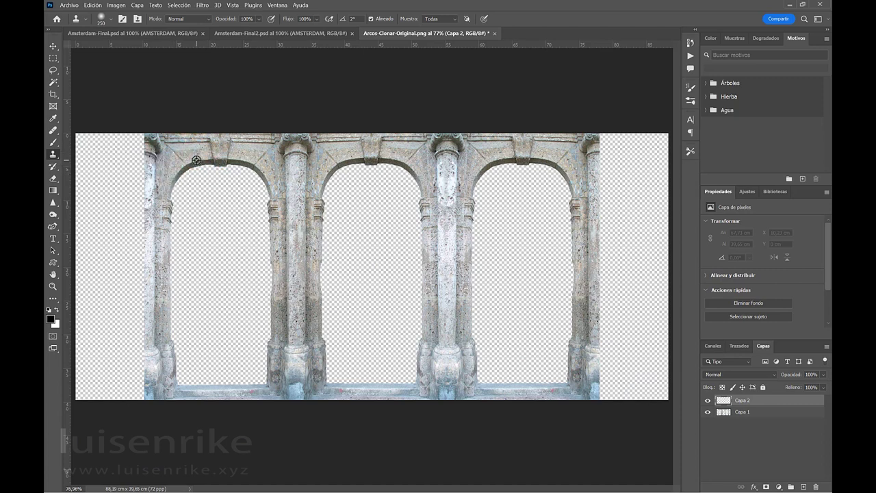
mouse_move(143, 171)
mouse_down()
mouse_move(113, 218)
mouse_move(126, 218)
mouse_move(135, 157)
mouse_up()
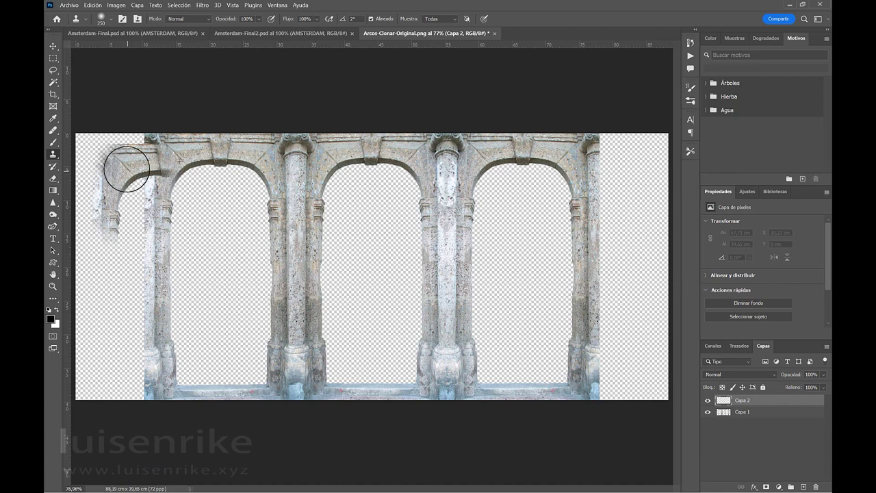
key(ctrl+z)
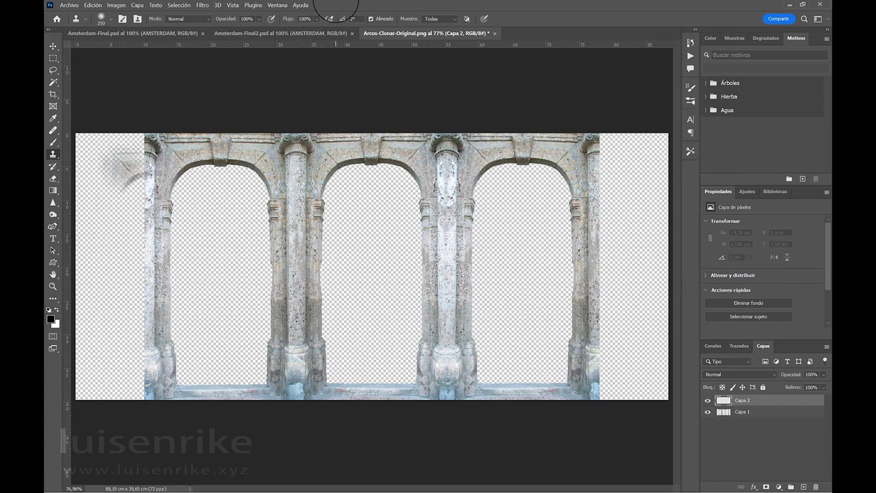
- Switch the Clone Stamp's sample option to Capa actual and return it to Todas
click(432, 19)
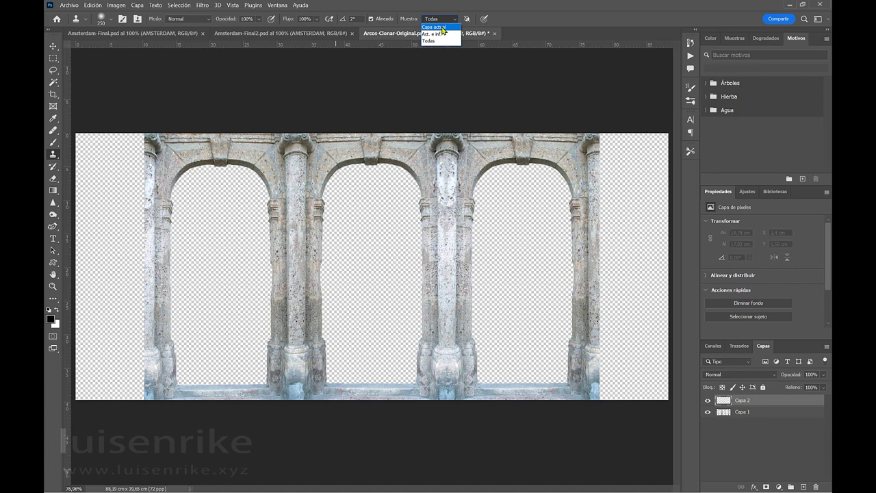
click(441, 27)
click(54, 131)
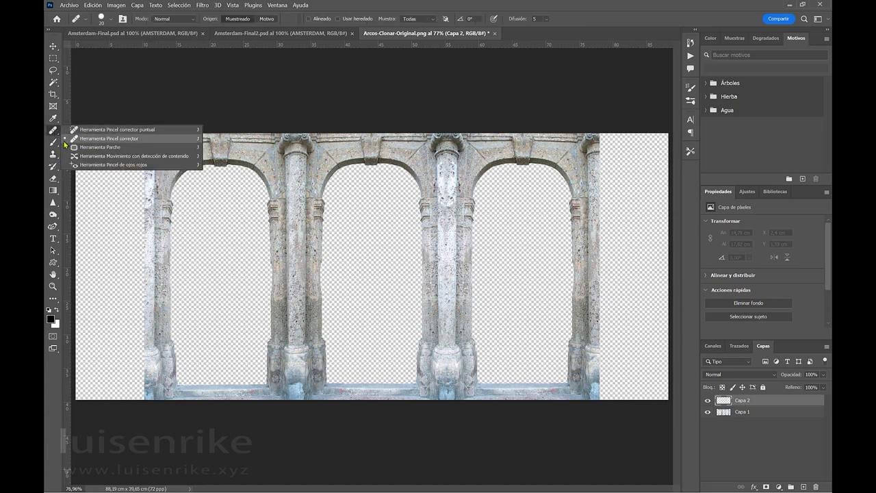
click(53, 154)
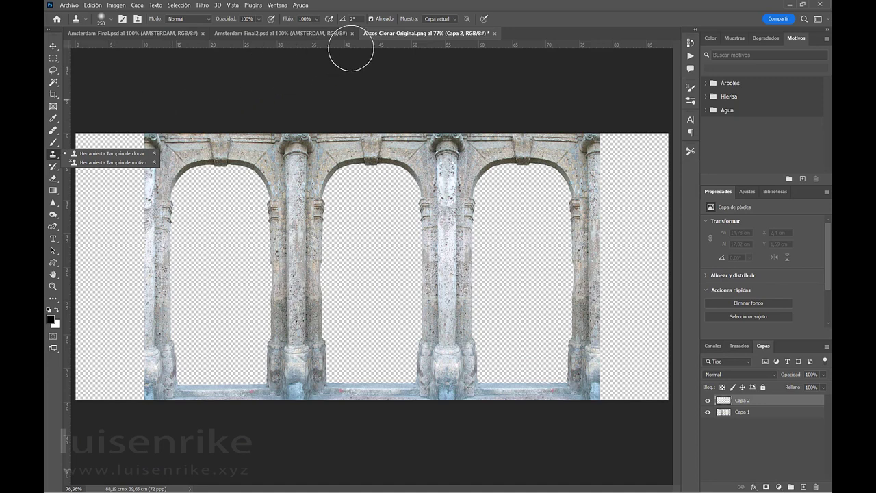
click(440, 19)
click(437, 42)
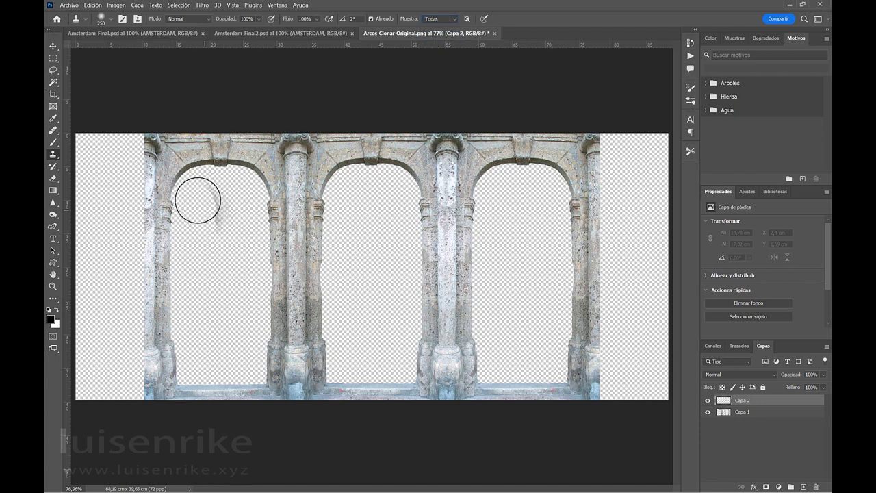
- Sample the capital of the column between the first two arches, test a clone dab inside the first arch and undo it
drag(157, 151, 155, 145)
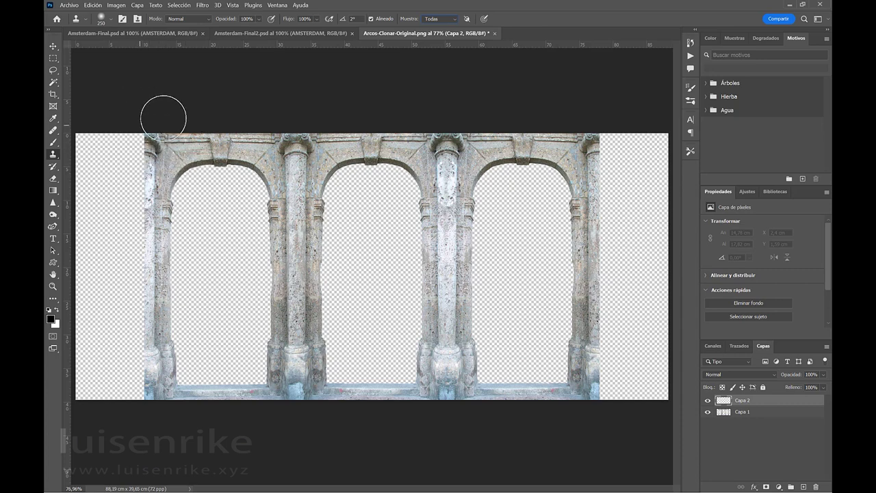
click(119, 164)
alt+click(117, 163)
alt+click(286, 139)
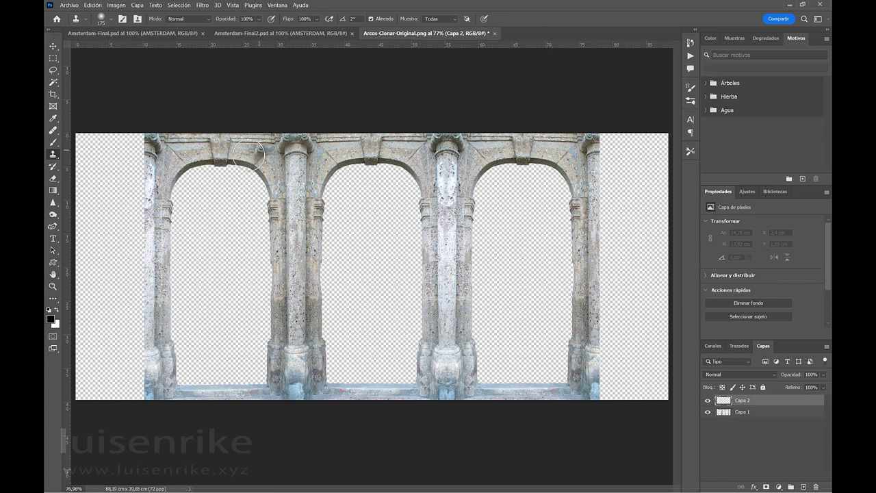
click(217, 184)
key(ctrl+z)
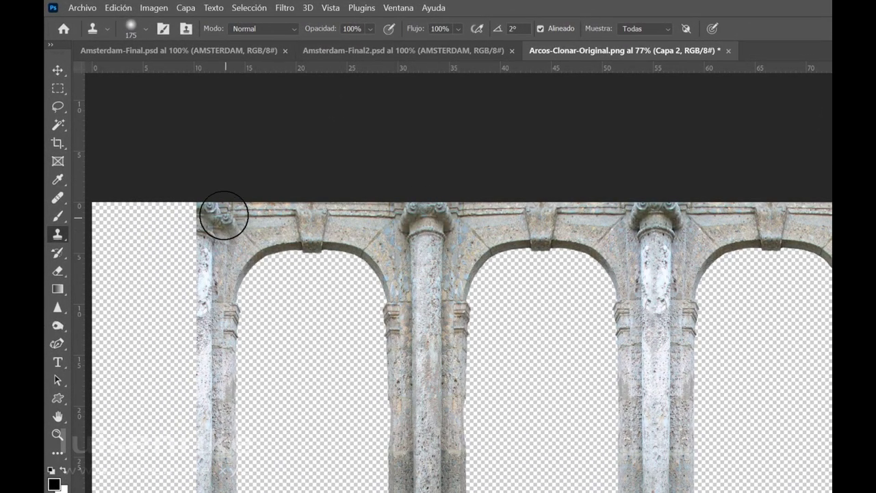
- Try cloning the full column and neighbouring half arch over the cut-off column at the image's left side, and undo the strokes
drag(216, 205, 215, 210)
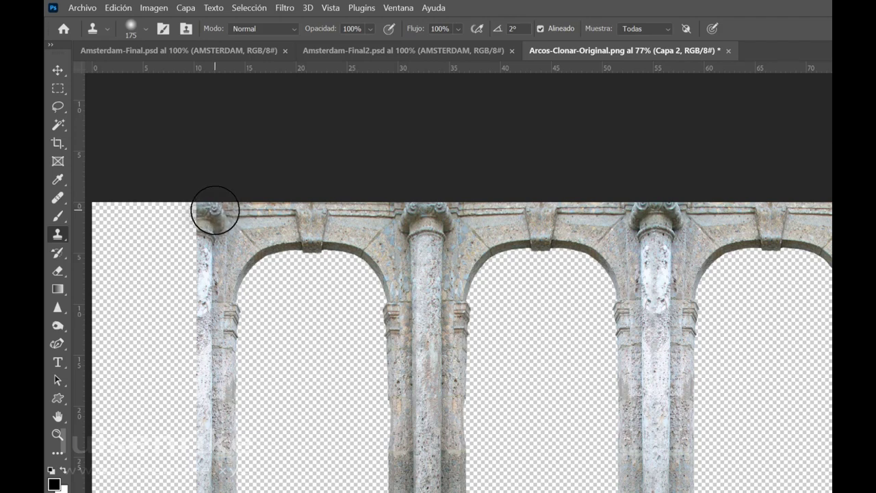
mouse_move(215, 209)
mouse_down()
mouse_move(210, 201)
mouse_move(217, 266)
mouse_move(223, 239)
mouse_move(204, 480)
mouse_move(156, 244)
mouse_move(196, 445)
mouse_up()
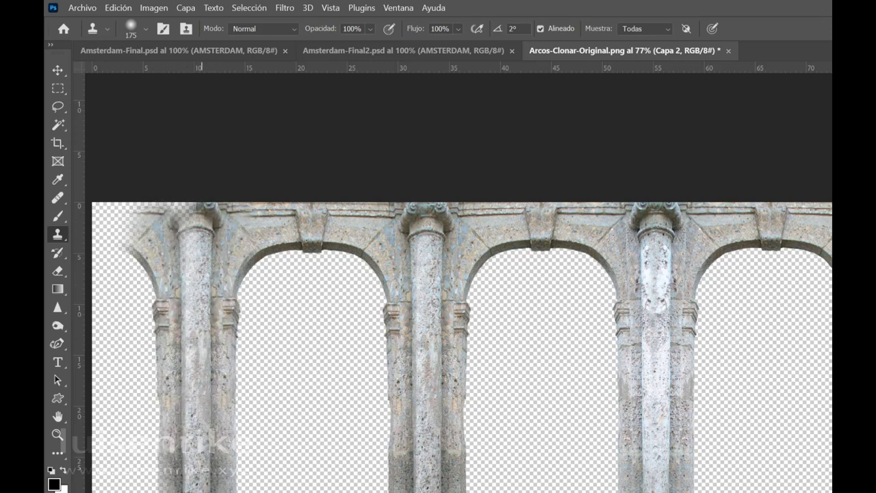
mouse_move(202, 479)
mouse_down()
mouse_move(143, 452)
mouse_move(133, 256)
mouse_move(182, 225)
mouse_move(115, 180)
mouse_move(93, 185)
mouse_move(144, 348)
mouse_up()
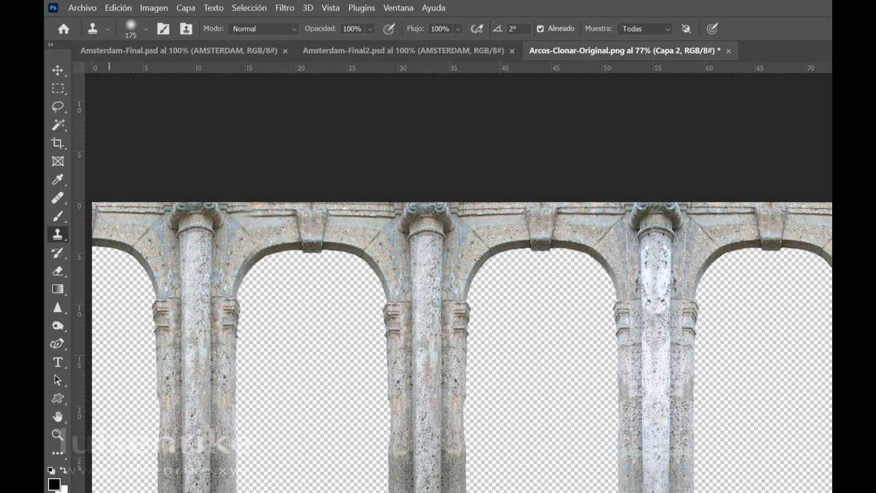
key(ctrl+z)
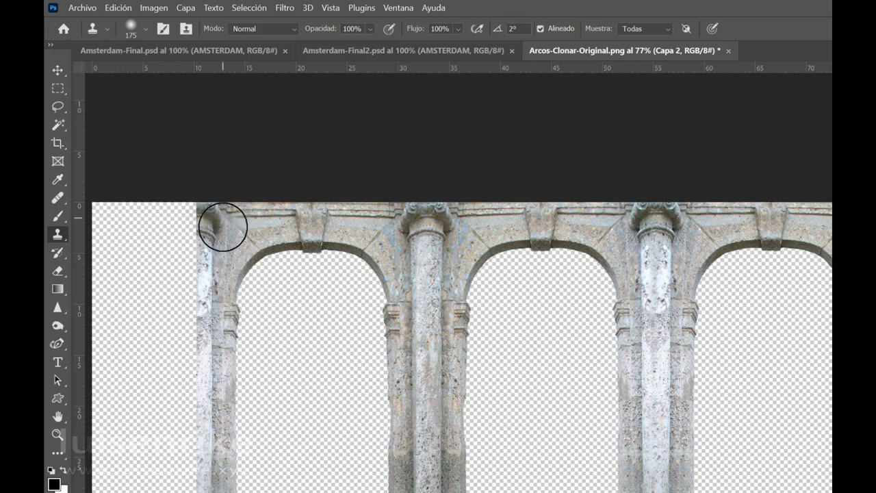
click(177, 250)
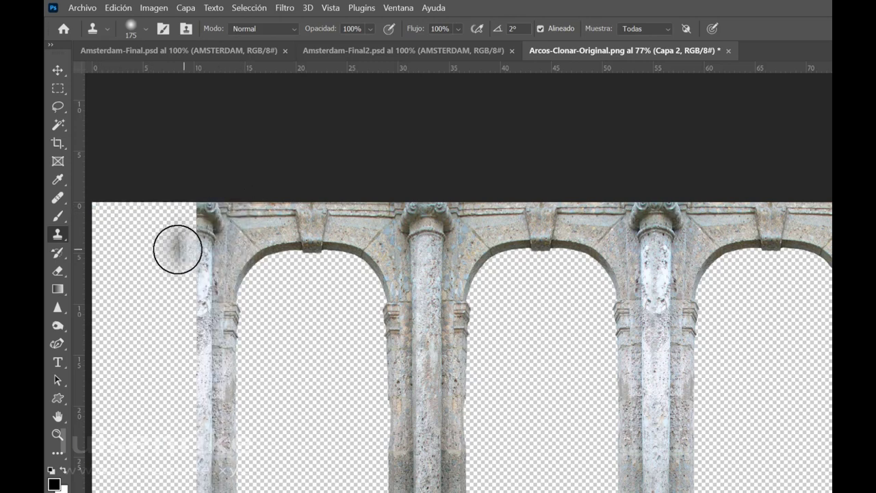
- Clone the column between the first two arches, with its adjoining half arch and base, onto Capa 2 to fill the image's left side
alt+click(442, 213)
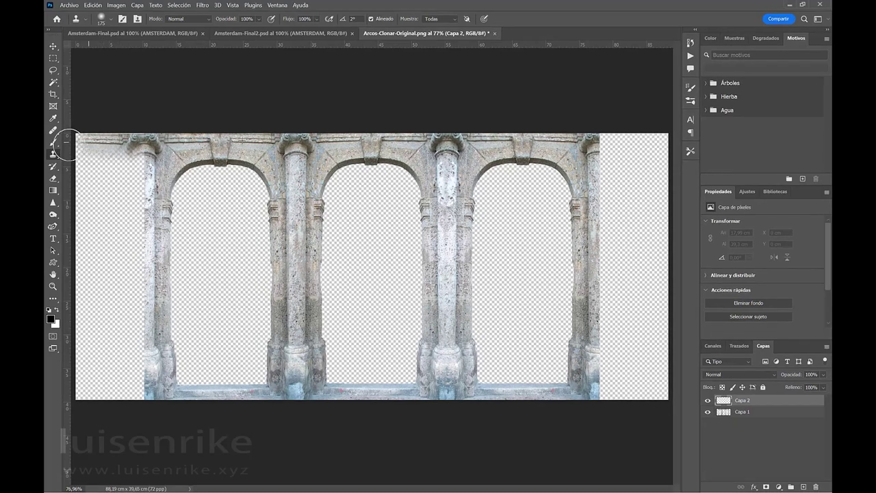
mouse_move(66, 145)
mouse_down()
mouse_move(140, 143)
mouse_move(100, 132)
mouse_move(83, 140)
mouse_move(88, 176)
mouse_move(143, 163)
mouse_move(152, 388)
mouse_move(113, 409)
mouse_move(171, 421)
mouse_move(127, 348)
mouse_move(86, 363)
mouse_move(74, 380)
mouse_move(111, 403)
mouse_move(107, 297)
mouse_move(92, 243)
mouse_move(109, 274)
mouse_move(86, 201)
mouse_move(113, 208)
mouse_move(120, 175)
mouse_move(129, 361)
mouse_move(105, 389)
mouse_move(61, 387)
mouse_move(111, 387)
mouse_up()
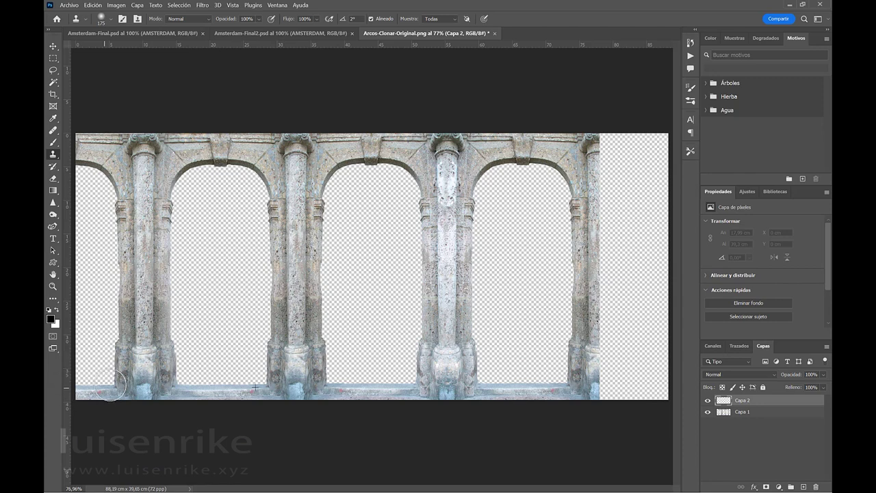
mouse_move(75, 185)
mouse_down()
mouse_move(130, 131)
mouse_move(140, 138)
mouse_move(66, 137)
mouse_move(61, 176)
mouse_move(117, 294)
mouse_up()
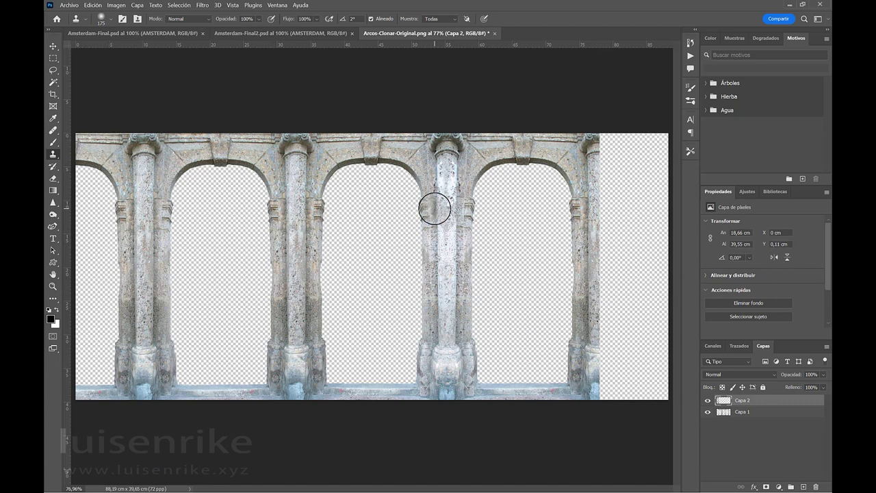
- Try cloning the column between the last two arches over the cut-off column at the image's right side, and undo it
alt+click(436, 141)
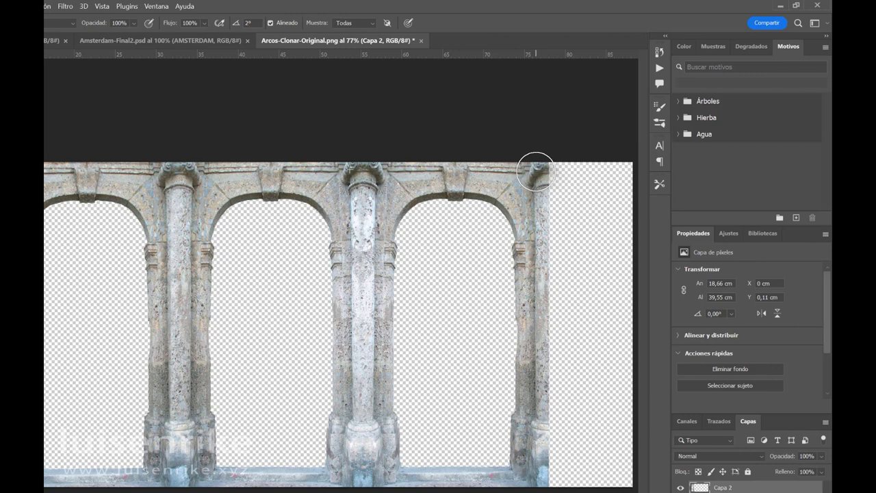
mouse_move(561, 172)
mouse_down()
mouse_move(637, 171)
mouse_move(558, 163)
mouse_move(555, 198)
mouse_move(567, 206)
mouse_move(556, 207)
mouse_move(574, 232)
mouse_move(611, 225)
mouse_move(517, 253)
mouse_move(620, 260)
mouse_move(565, 289)
mouse_move(561, 260)
mouse_move(576, 492)
mouse_move(558, 442)
mouse_move(559, 463)
mouse_move(619, 479)
mouse_move(656, 474)
mouse_move(587, 452)
mouse_up()
key(ctrl+z)
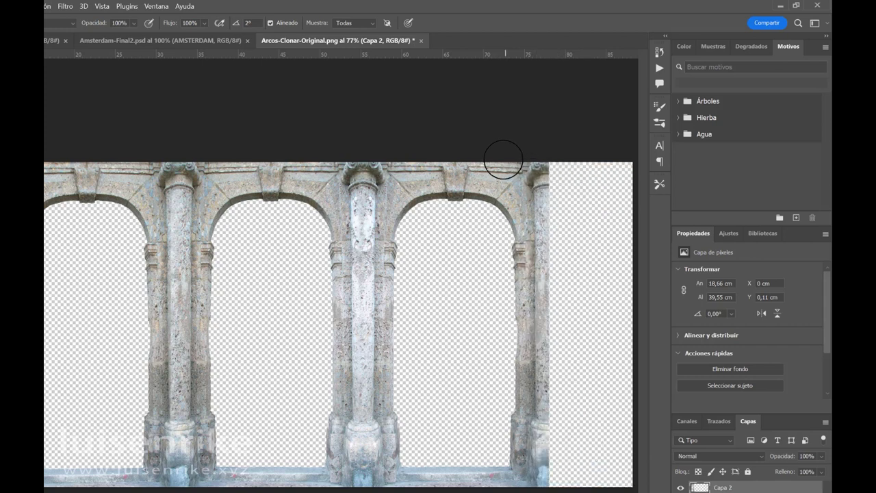
- Clone the column between the last two arches, resampled at its capital, with its half arch and base to fill the image's right side
alt+click(352, 167)
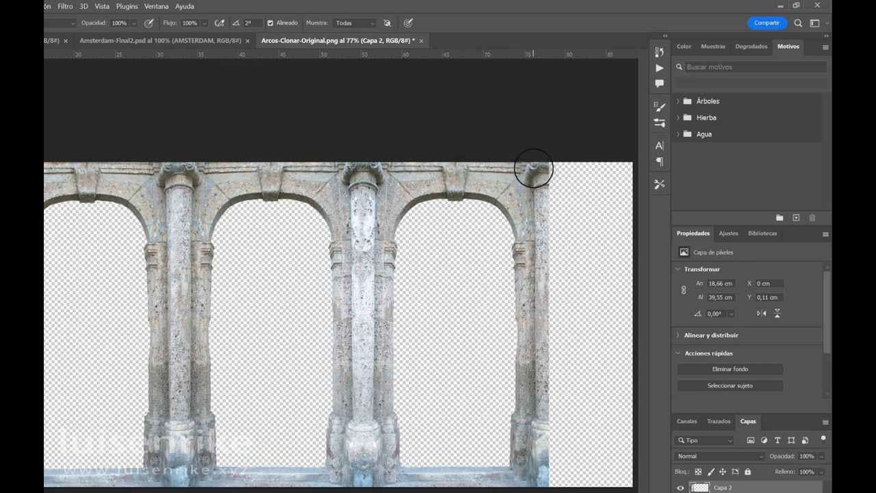
drag(535, 171, 608, 167)
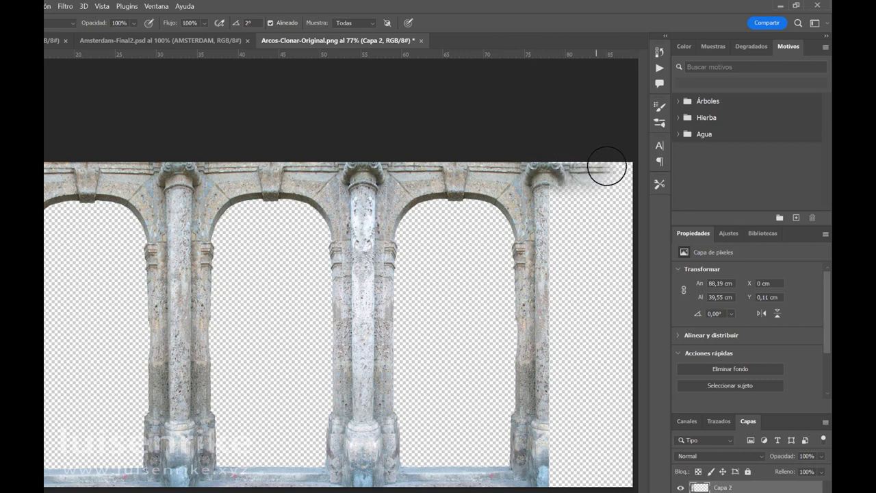
key(ctrl+z)
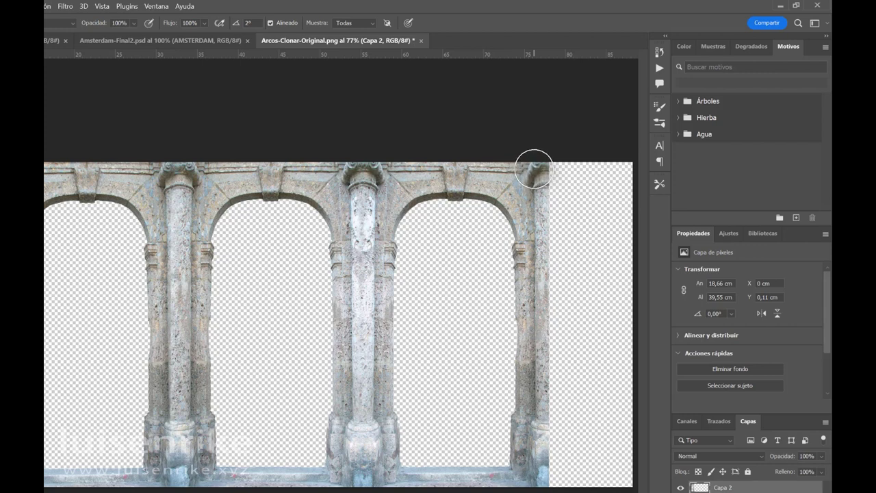
mouse_move(534, 168)
mouse_down()
mouse_move(630, 167)
mouse_move(550, 184)
mouse_move(610, 187)
mouse_move(547, 211)
mouse_move(597, 204)
mouse_move(557, 209)
mouse_move(554, 230)
mouse_move(552, 459)
mouse_move(571, 492)
mouse_move(621, 482)
mouse_move(610, 431)
mouse_move(640, 431)
mouse_up()
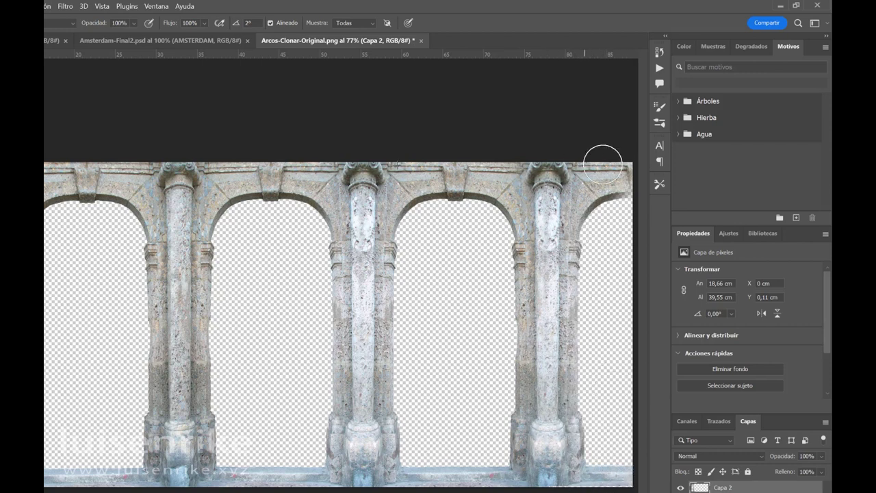
mouse_move(621, 137)
mouse_down()
mouse_move(628, 157)
mouse_move(604, 212)
mouse_up()
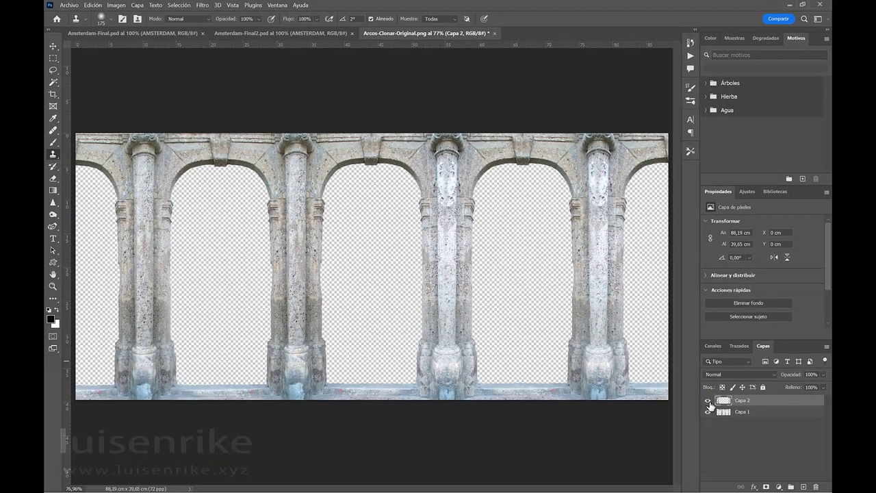
- Toggle the visibility of Capa 2 to compare the cloned arches with the original image
click(681, 487)
click(709, 401)
click(709, 400)
click(709, 400)
- Activate the Healing Brush tool
click(53, 131)
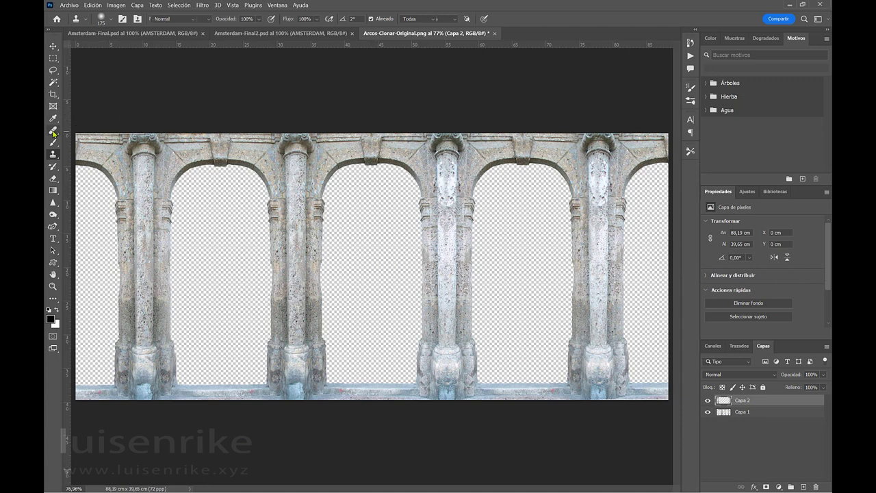